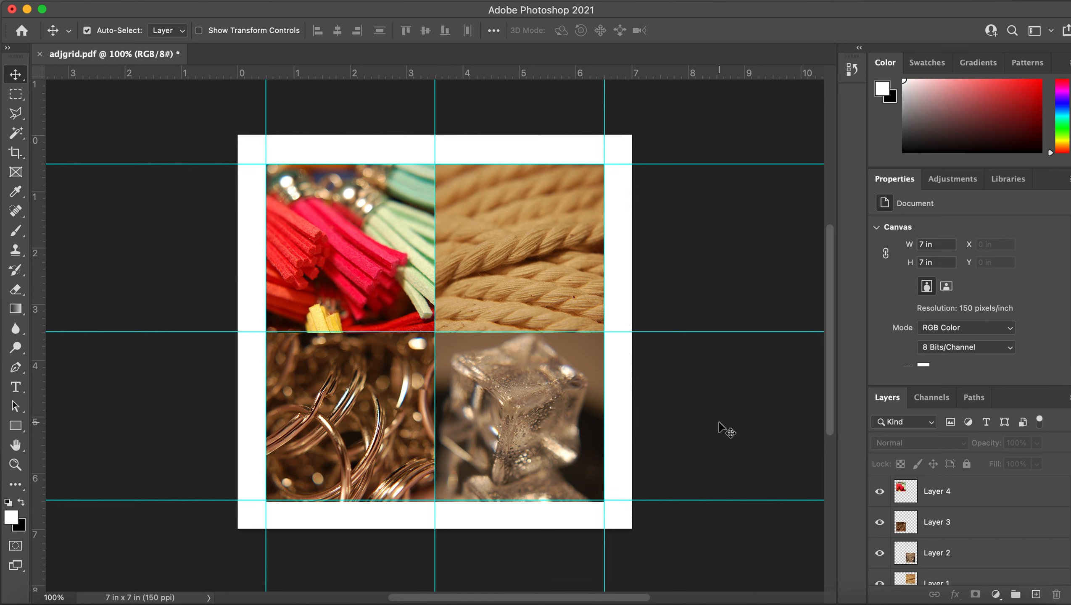
# Hide the guides and convert the tassel photo on Layer 4 to black and white using the Default preset.
pyautogui.press('super')
pyautogui.press('super+semicolon')
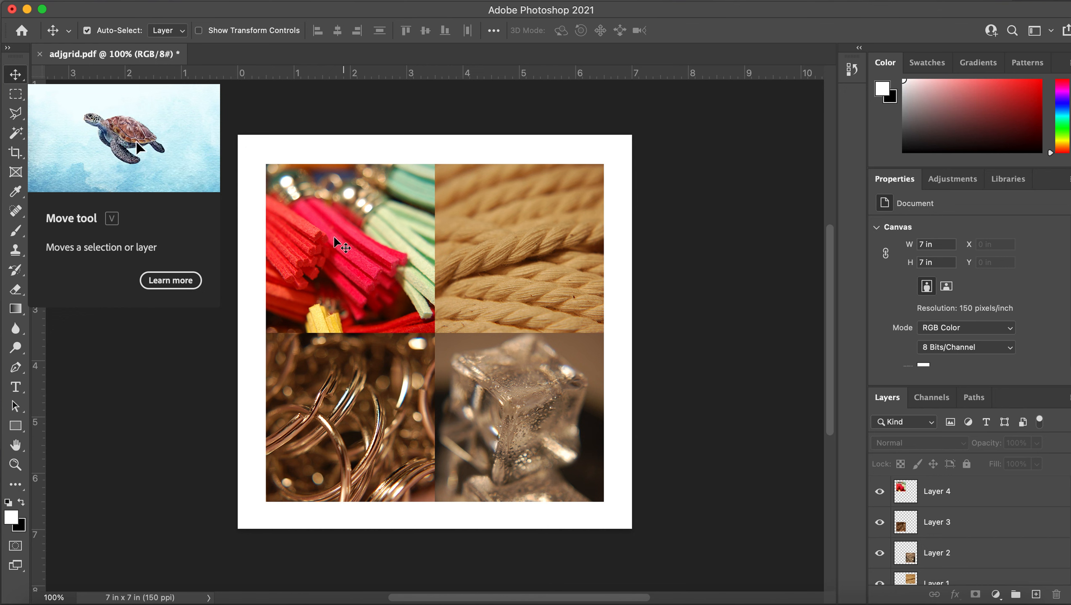
pyautogui.click(368, 267)
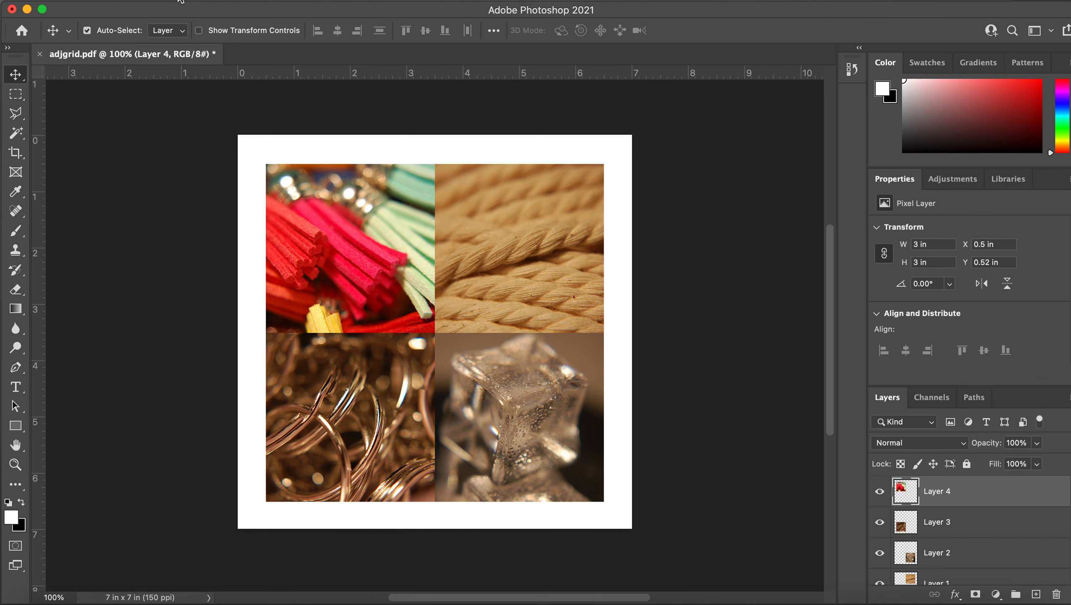
pyautogui.click(179, 1)
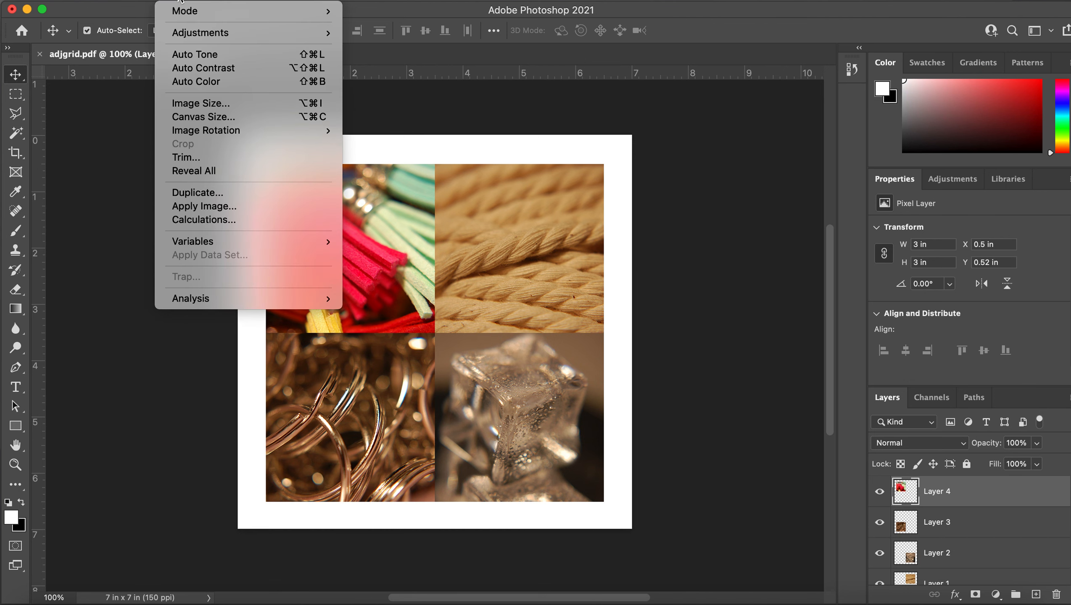
pyautogui.moveTo(195, 37)
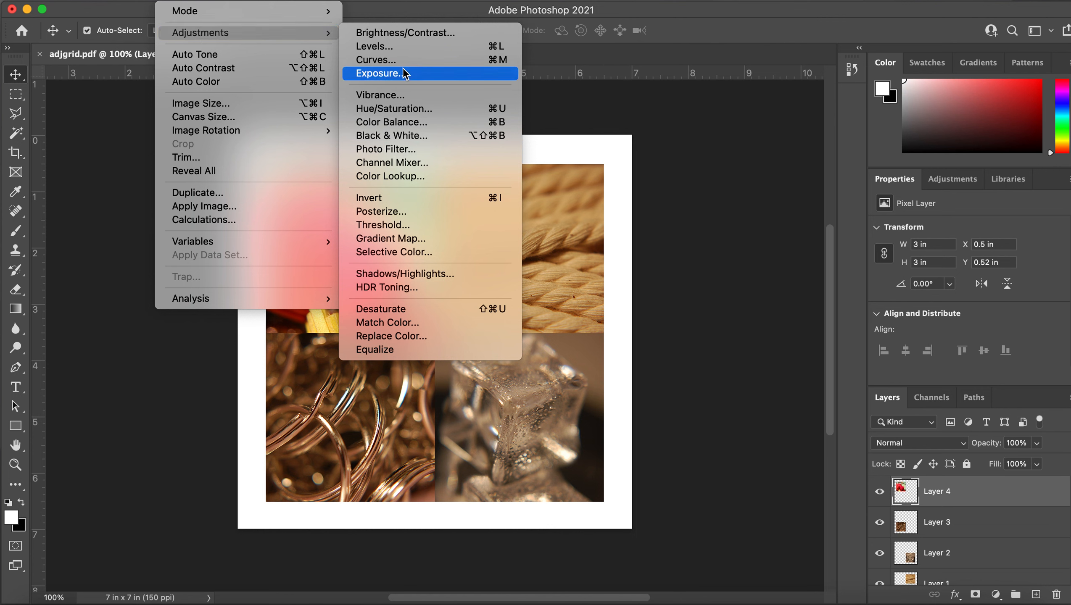
pyautogui.click(428, 144)
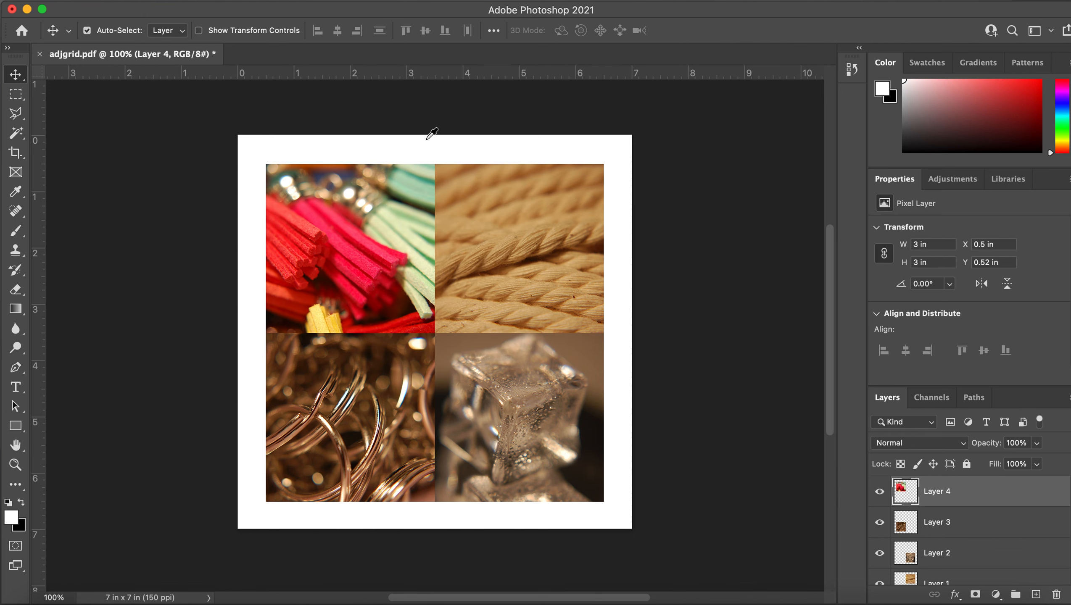
pyautogui.moveTo(474, 78); pyautogui.dragTo(632, 114)
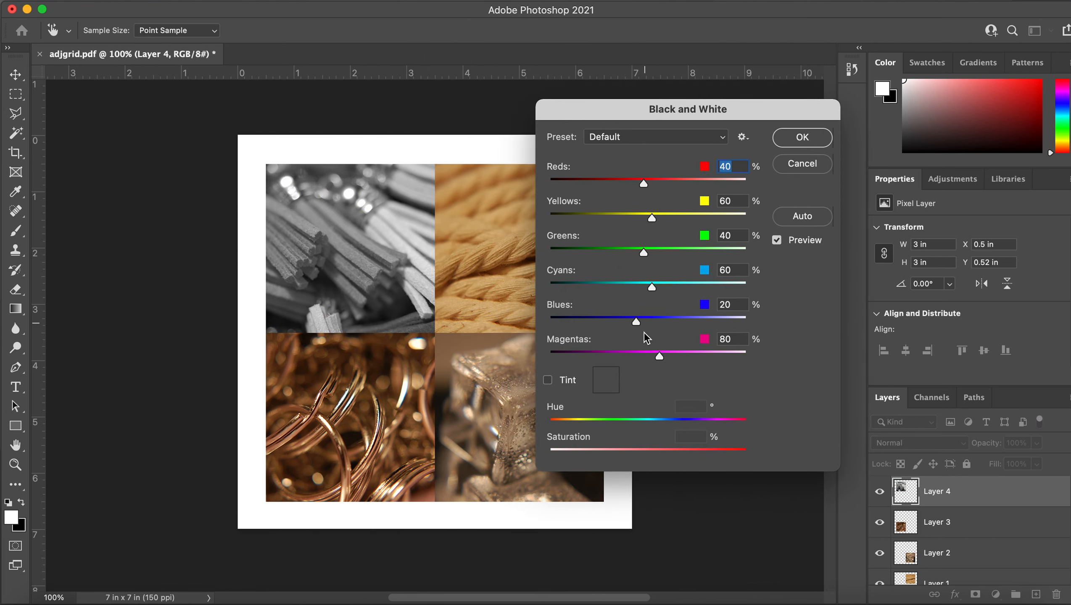
pyautogui.click(799, 140)
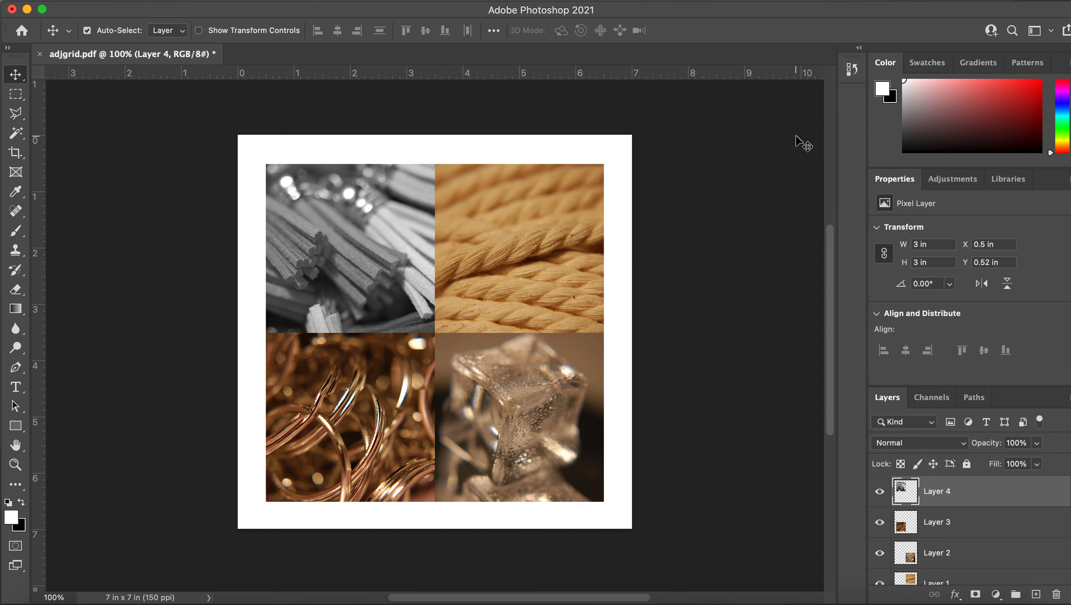
# Start a Levels adjustment on the black-and-white tassel photo, setting the shadow input to 19 and the highlight input to 234.
pyautogui.press('super+plus')
pyautogui.scroll(3, 483, 265)
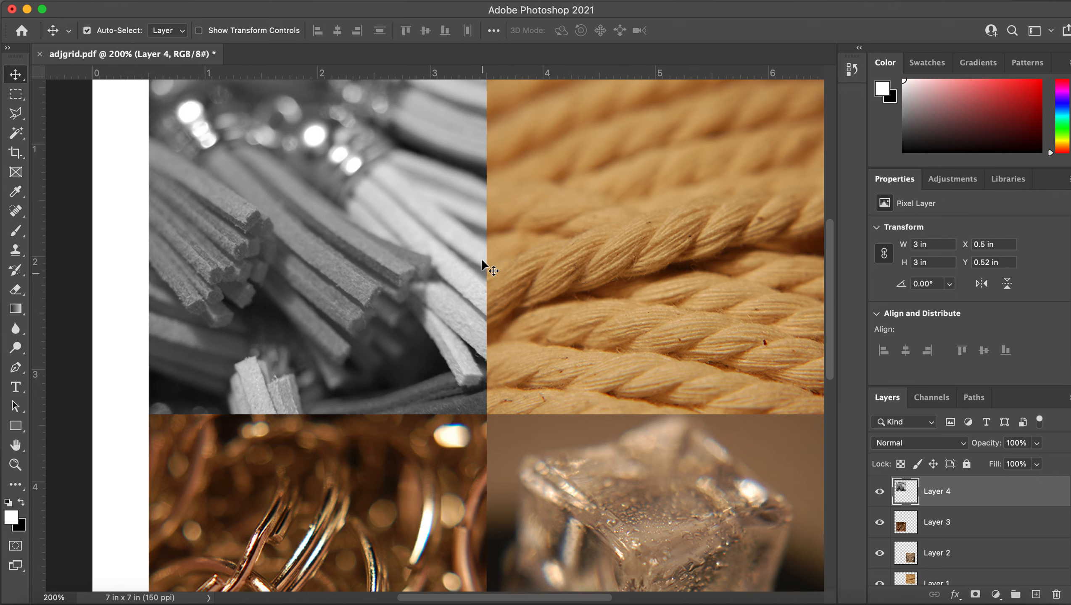
pyautogui.scroll(2, 482, 261)
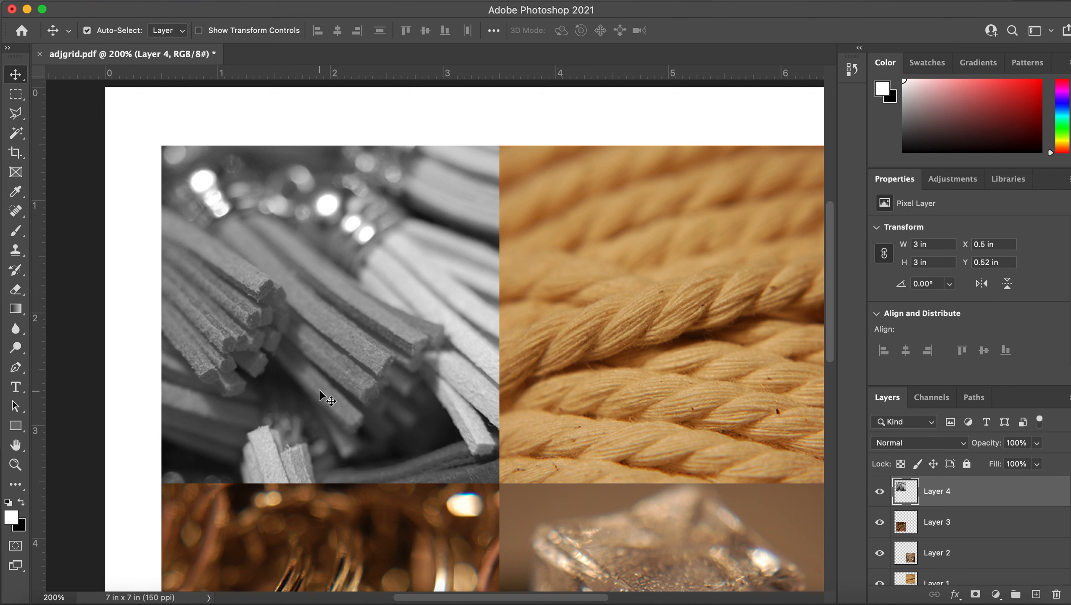
pyautogui.click(177, 1)
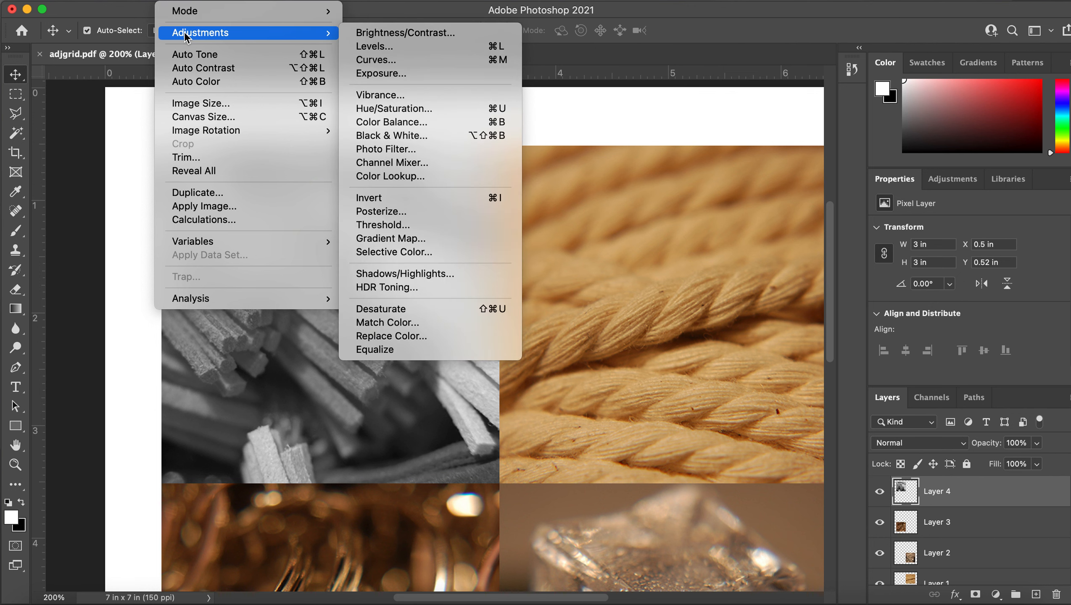
pyautogui.click(408, 47)
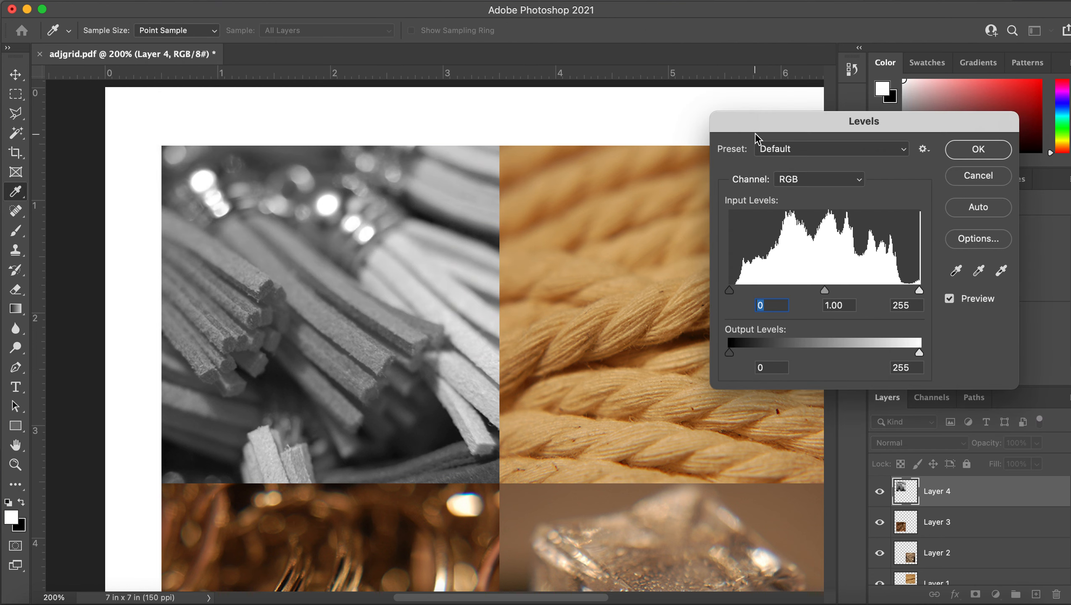
pyautogui.moveTo(777, 120); pyautogui.dragTo(678, 118)
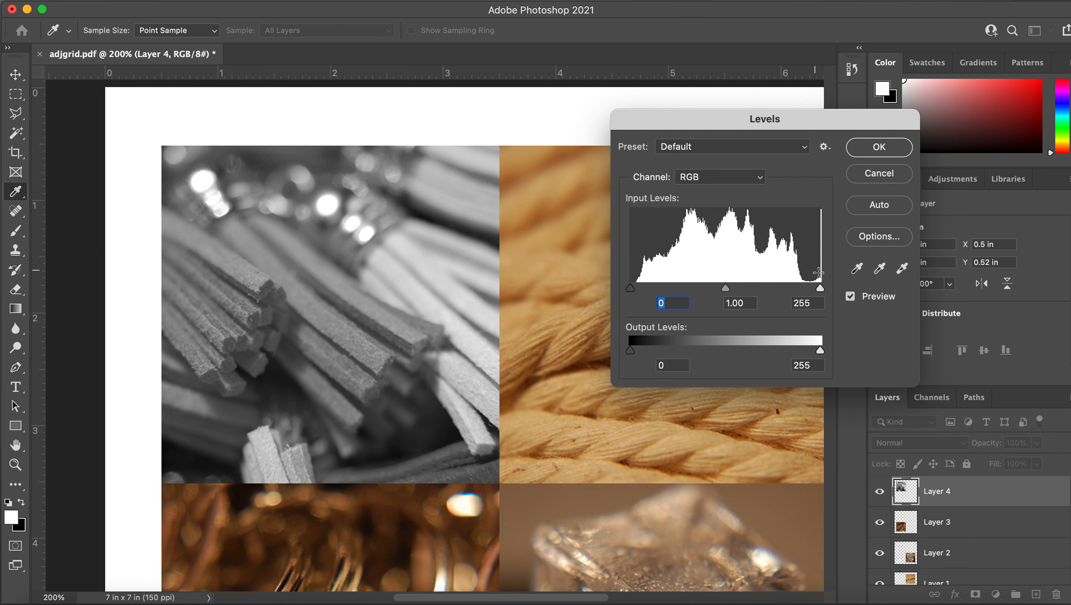
pyautogui.moveTo(630, 288); pyautogui.dragTo(645, 289)
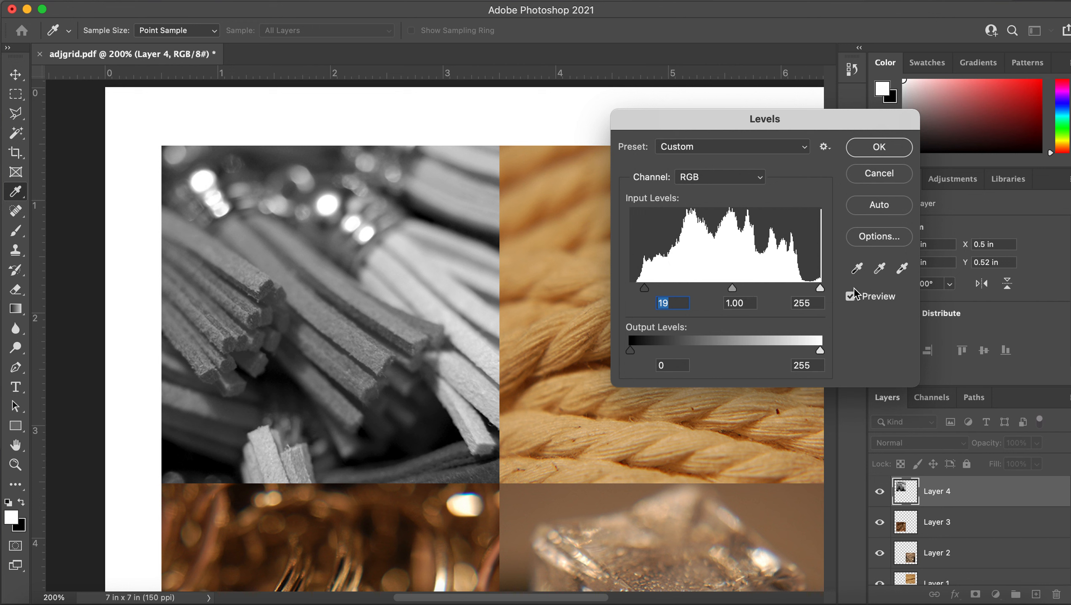
pyautogui.moveTo(822, 289); pyautogui.dragTo(804, 287)
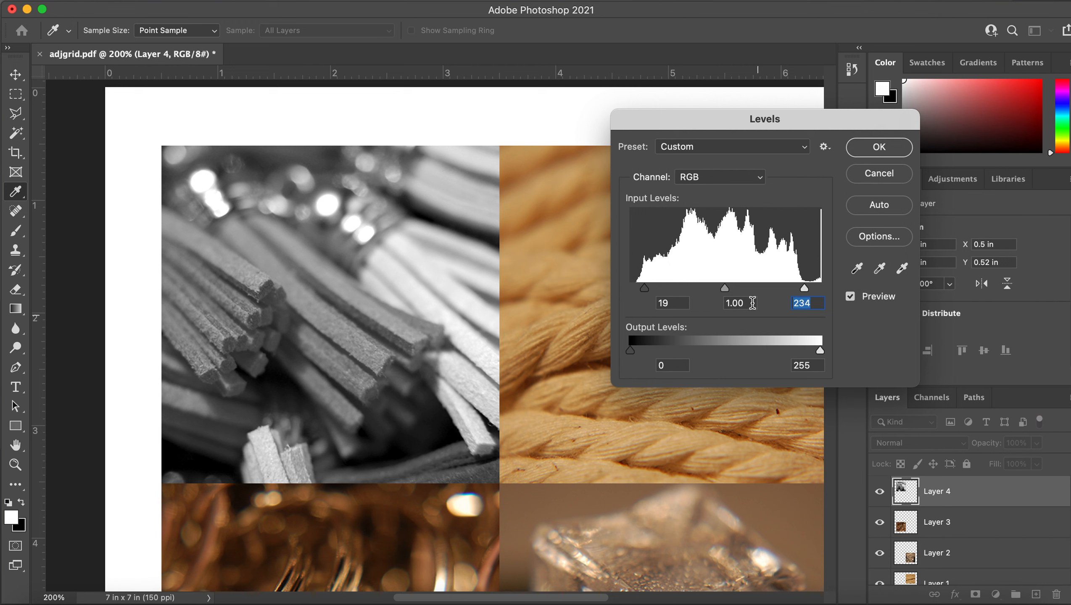
# Set the midtone input level to 0.85 and apply the Levels adjustment to the tassel photo.
pyautogui.moveTo(719, 289); pyautogui.dragTo(730, 289)
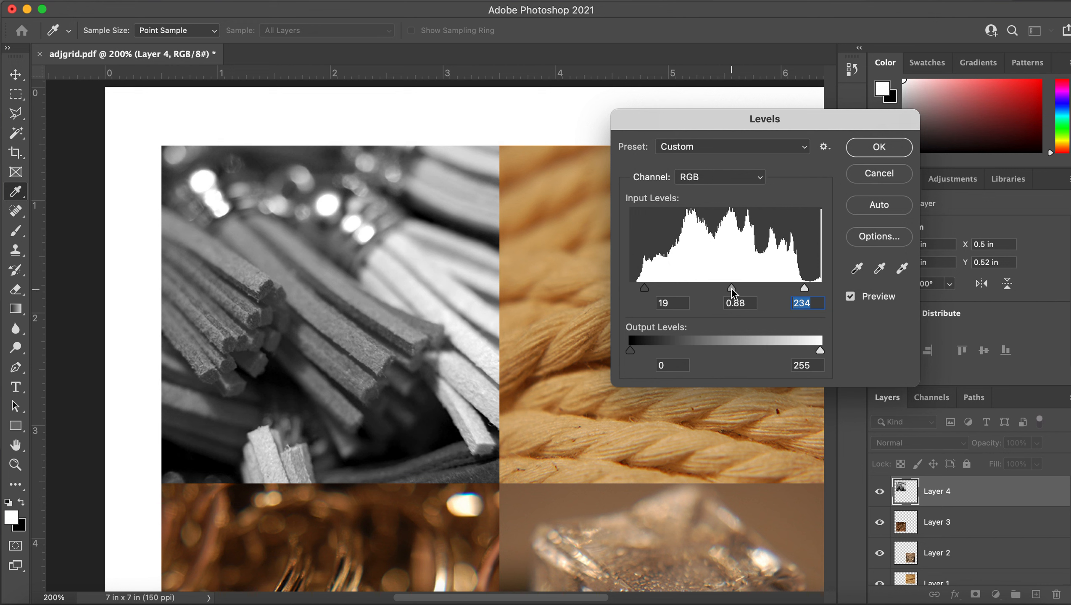
pyautogui.moveTo(732, 289); pyautogui.dragTo(734, 290)
pyautogui.click(733, 289)
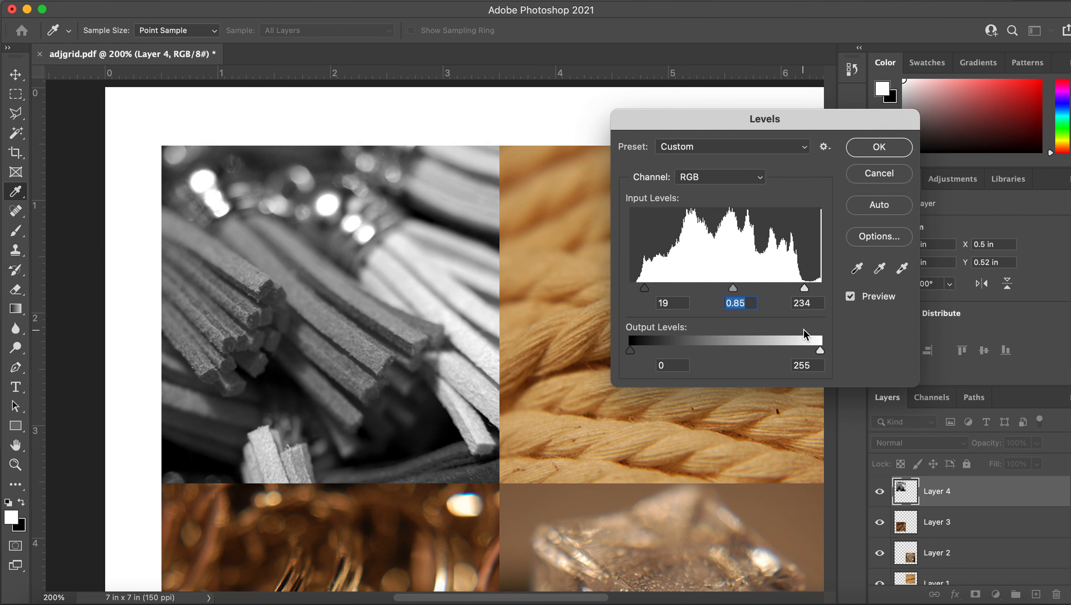
pyautogui.click(878, 147)
pyautogui.press('v')
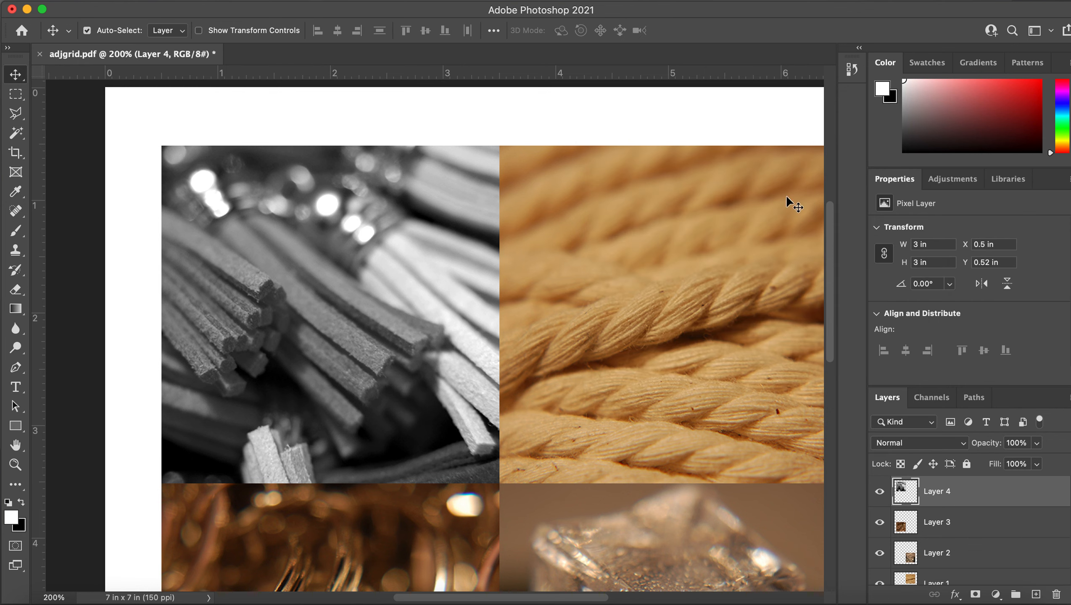
# Start a Hue/Saturation adjustment on the rope photo on Layer 1 and shift its hue to +126.
pyautogui.hscroll(5, 636, 318)
pyautogui.scroll(-1, 639, 324)
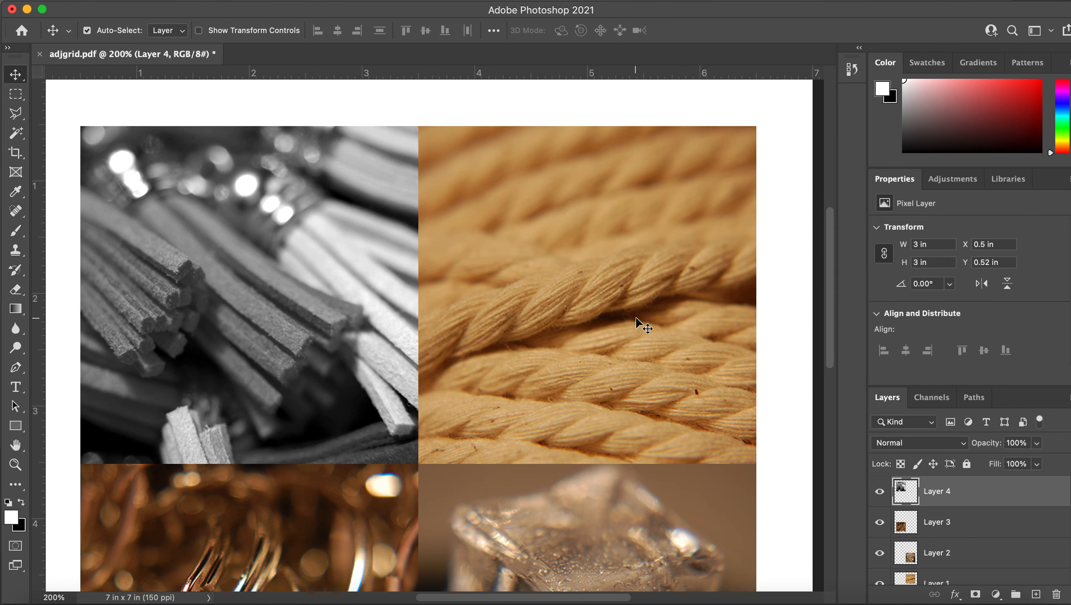
pyautogui.press('super+minus')
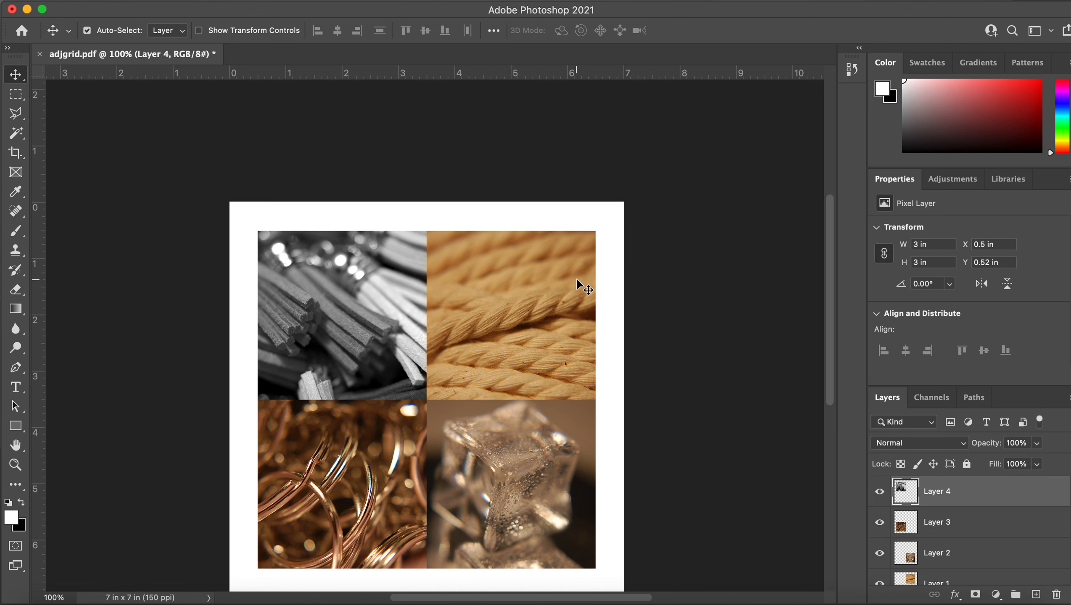
pyautogui.scroll(-2, 545, 325)
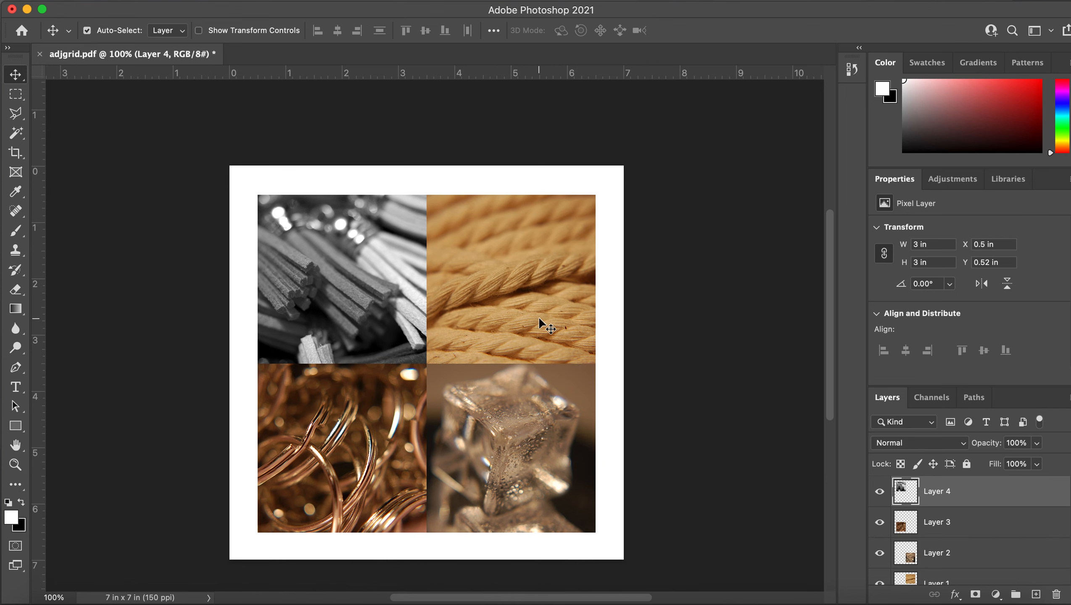
pyautogui.click(529, 280)
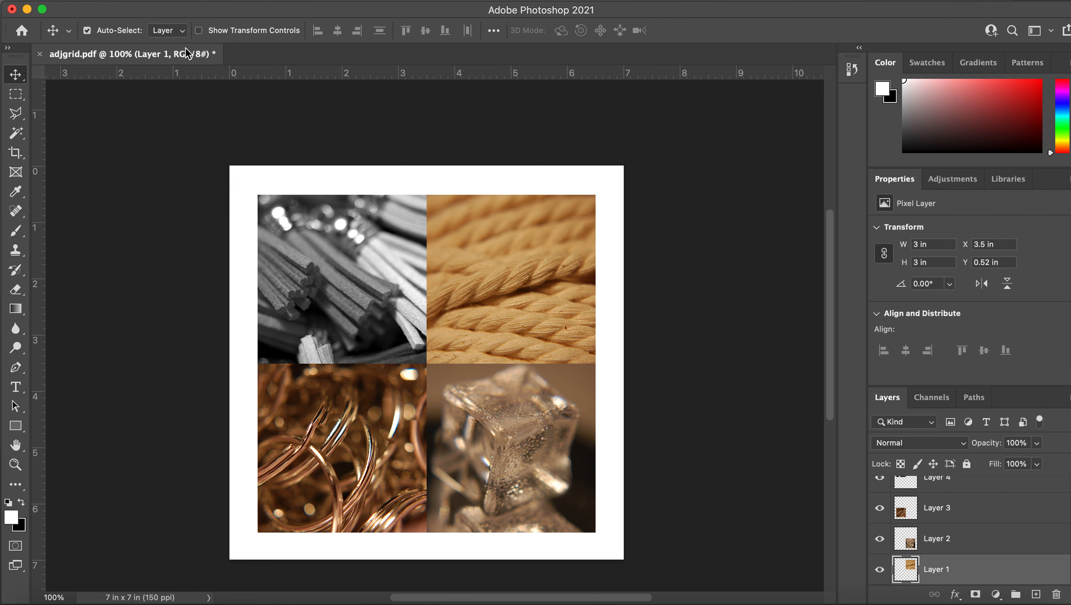
pyautogui.click(170, 0)
pyautogui.moveTo(196, 37)
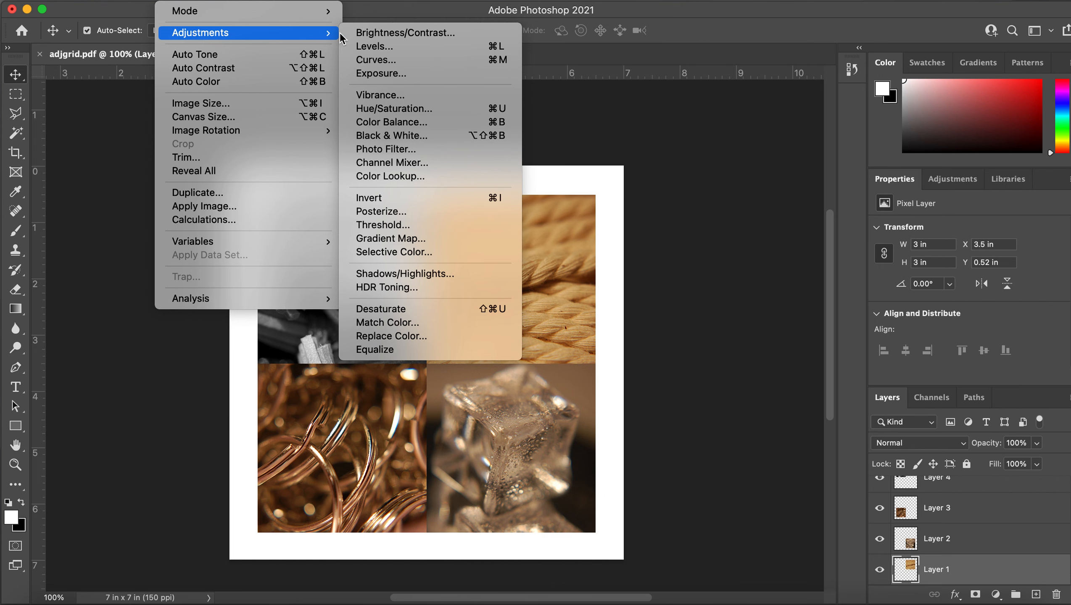
pyautogui.click(430, 113)
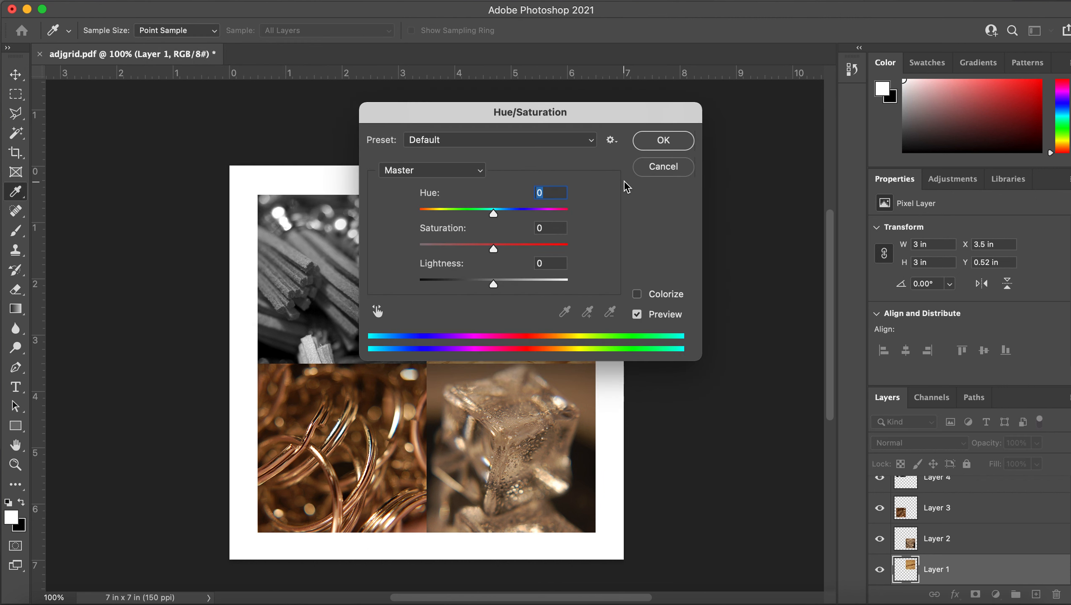
pyautogui.moveTo(578, 112); pyautogui.dragTo(829, 143)
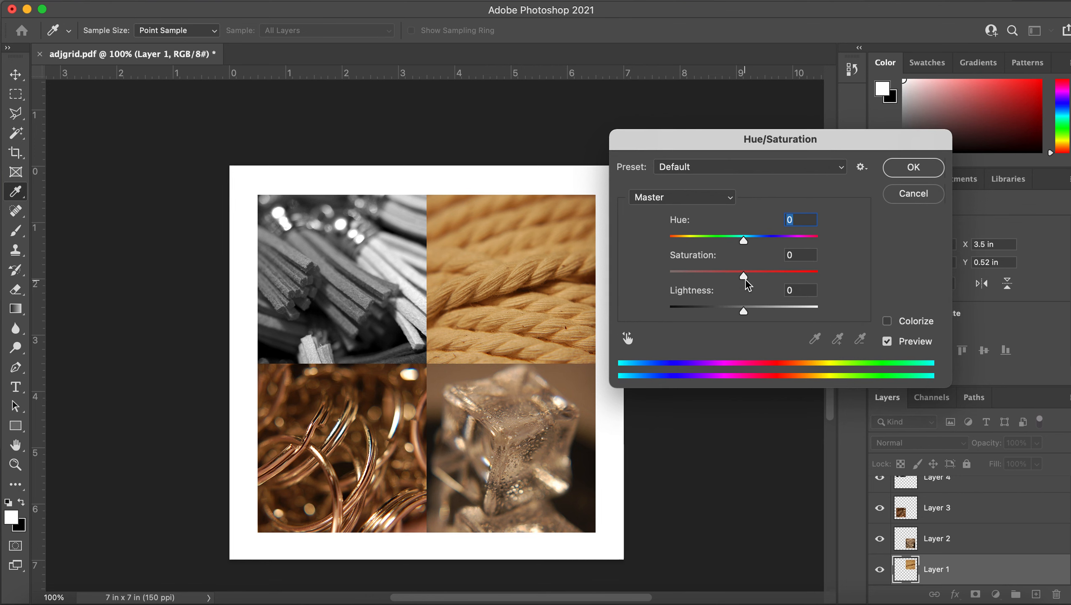
pyautogui.moveTo(744, 242); pyautogui.dragTo(801, 246)
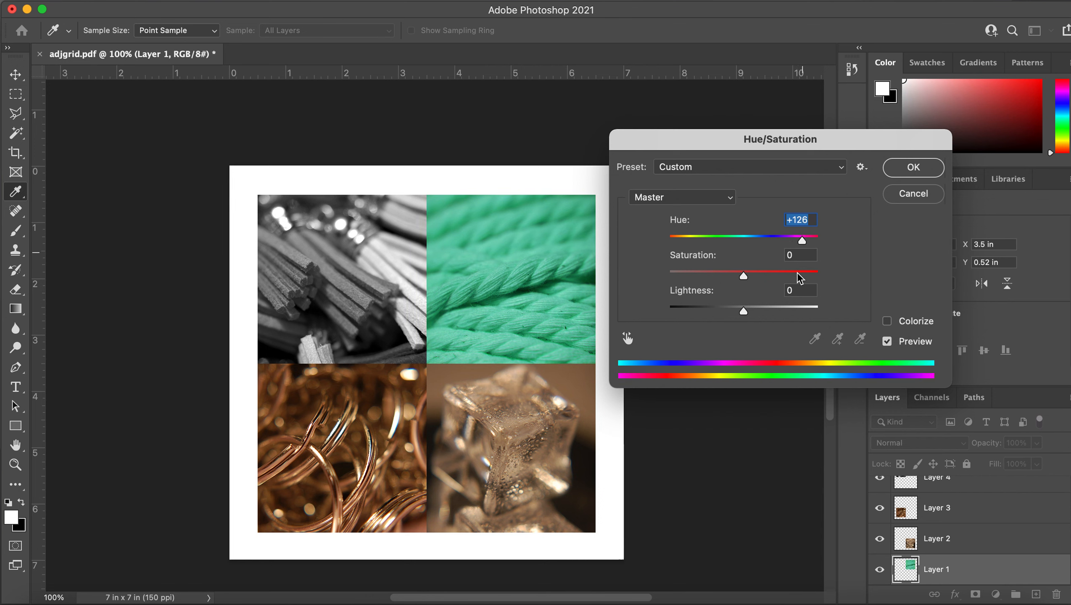
# Set the rope photo's saturation to 60 and its hue to -12, and apply the Hue/Saturation adjustment.
pyautogui.click(804, 254)
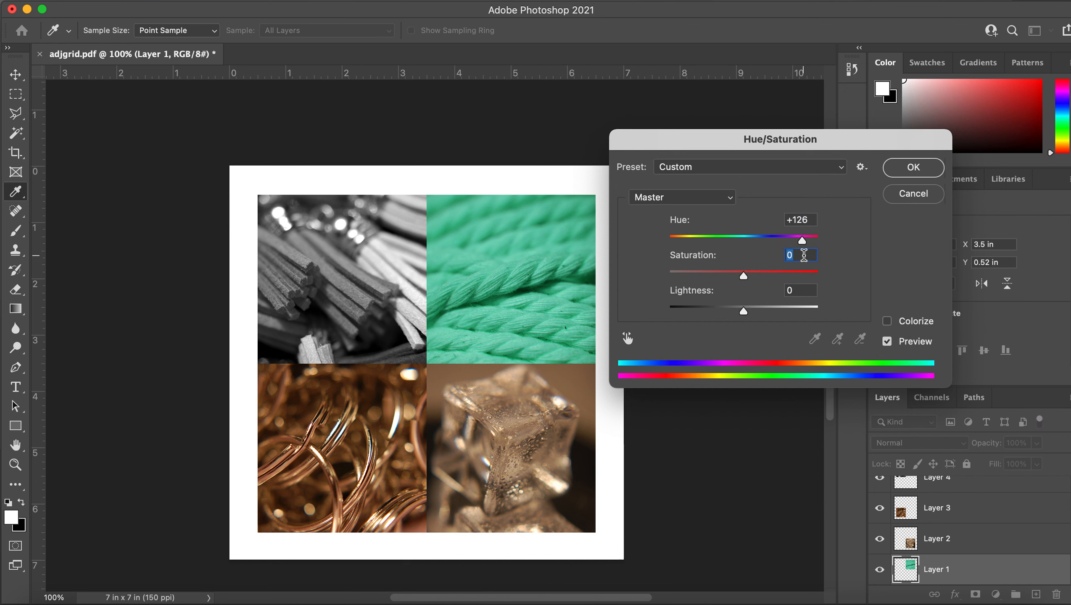
pyautogui.write('60')
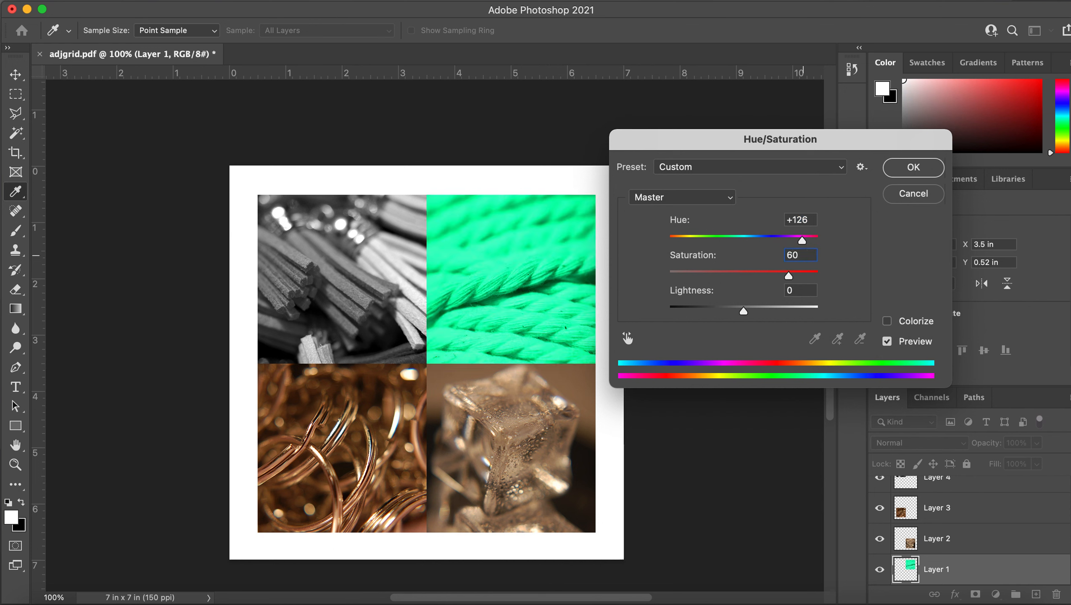
pyautogui.moveTo(802, 241); pyautogui.dragTo(735, 238)
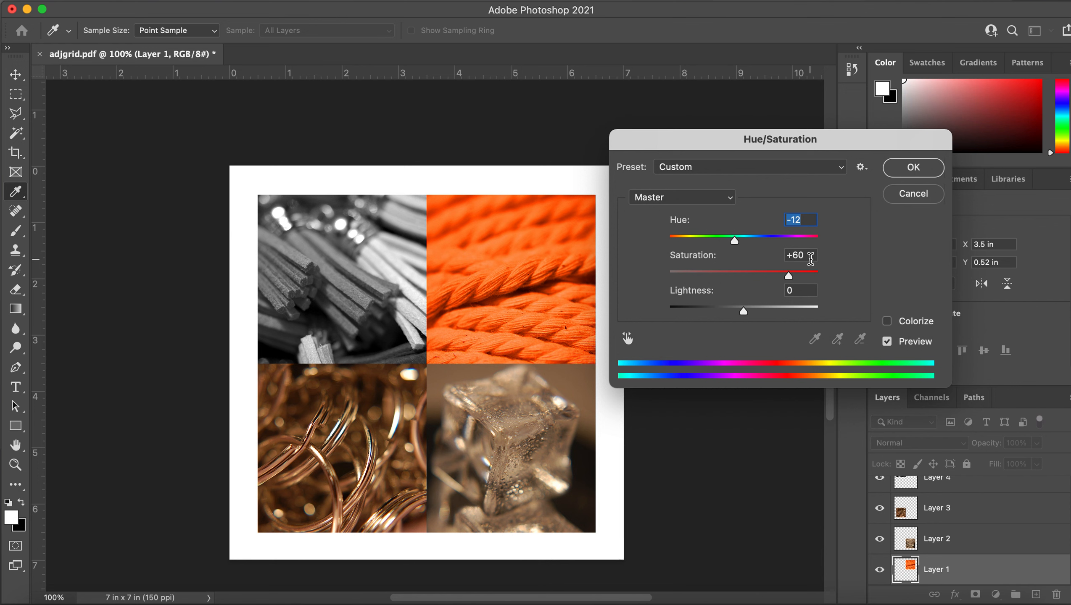
pyautogui.click(914, 170)
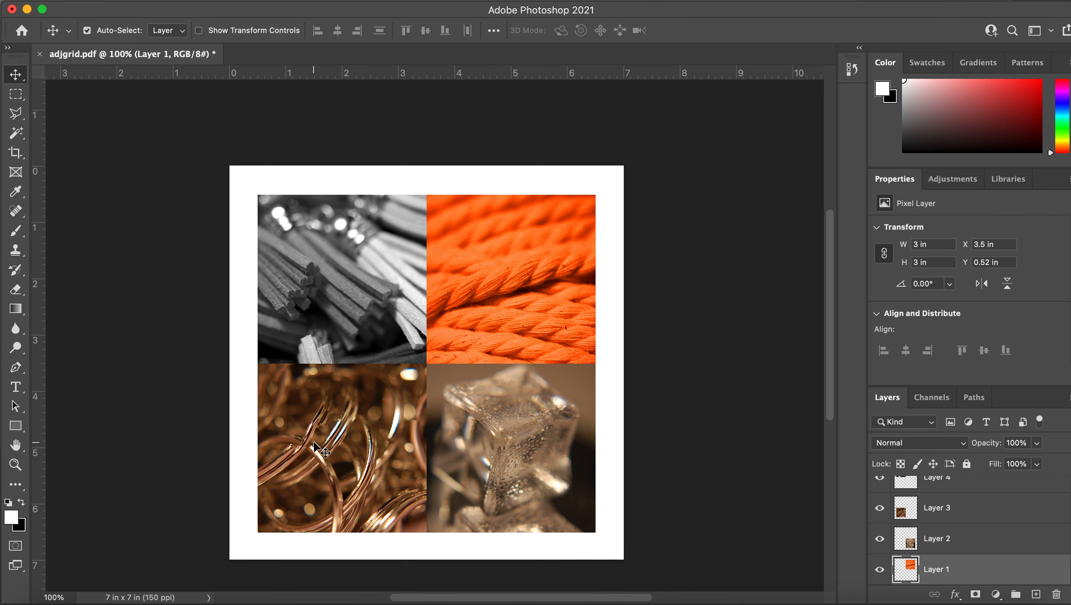
# Posterize the copper wire photo on Layer 3 with 4 levels.
pyautogui.click(314, 443)
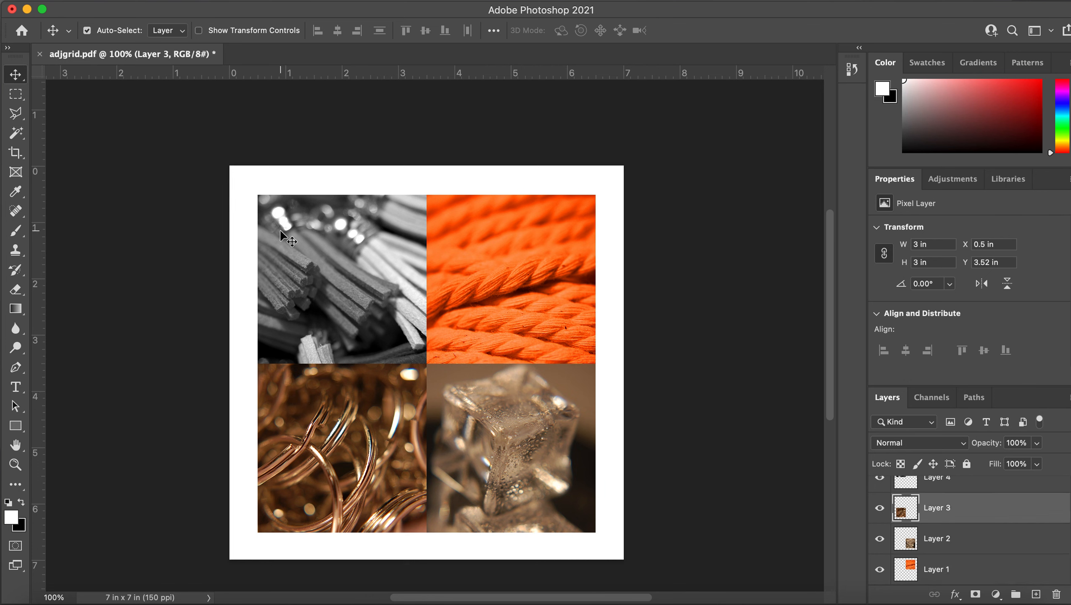
pyautogui.click(186, 4)
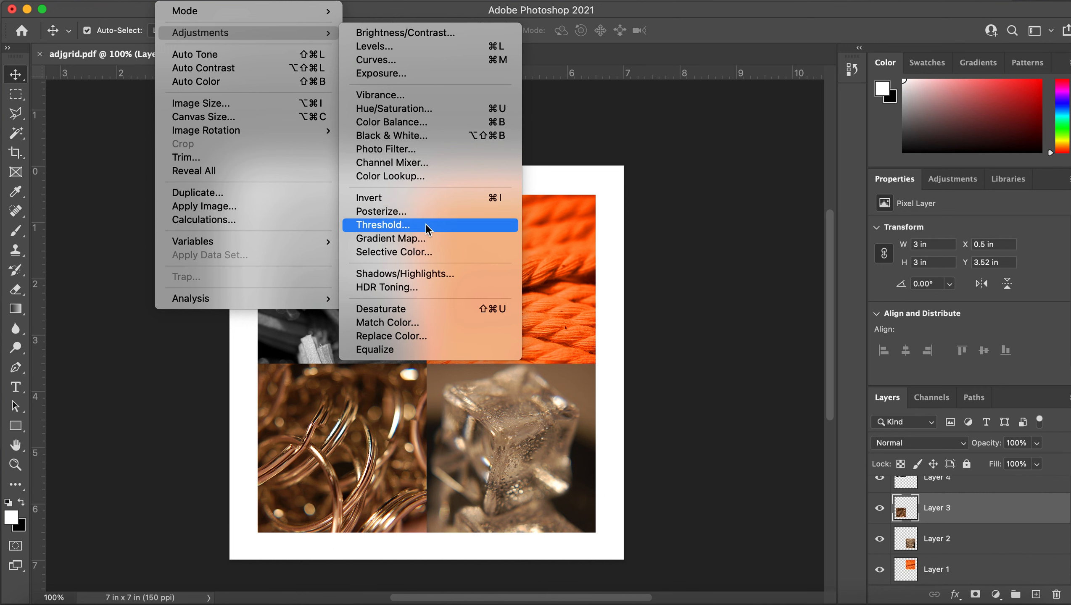
pyautogui.click(420, 212)
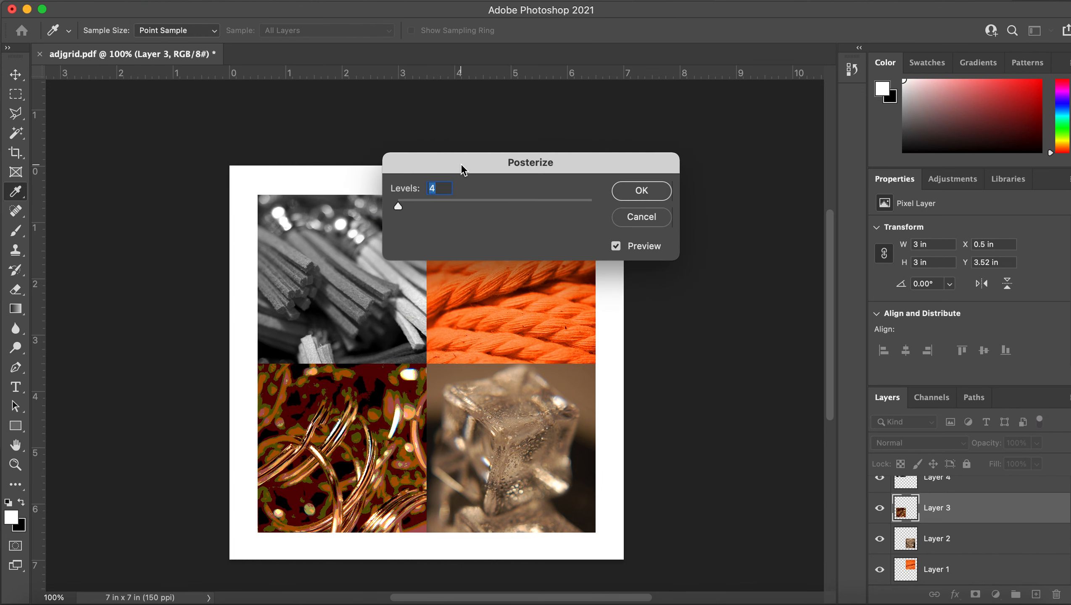
pyautogui.moveTo(461, 163); pyautogui.dragTo(530, 265)
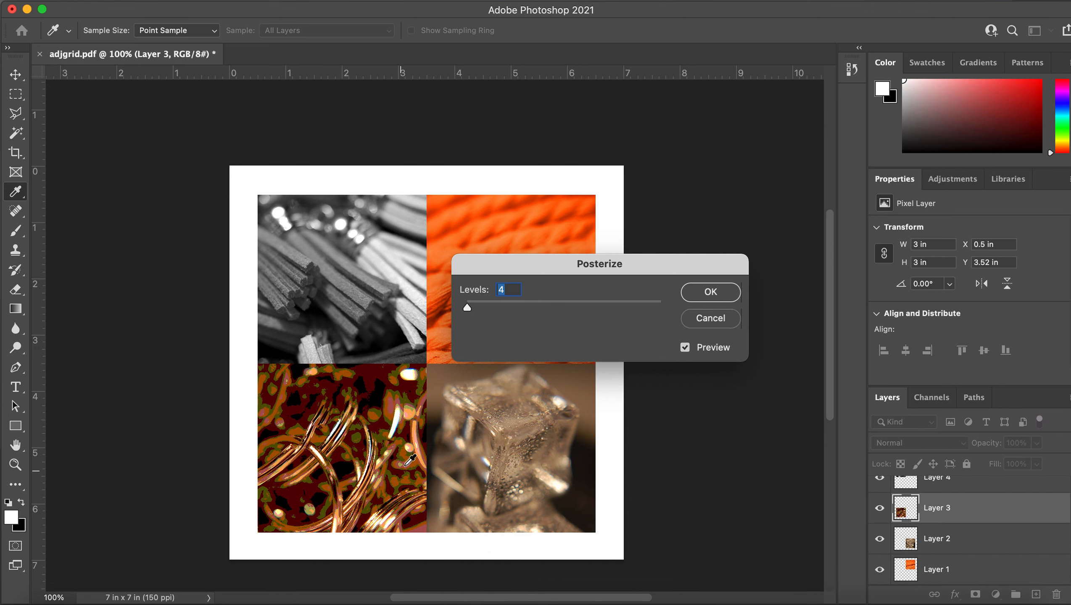
pyautogui.click(711, 298)
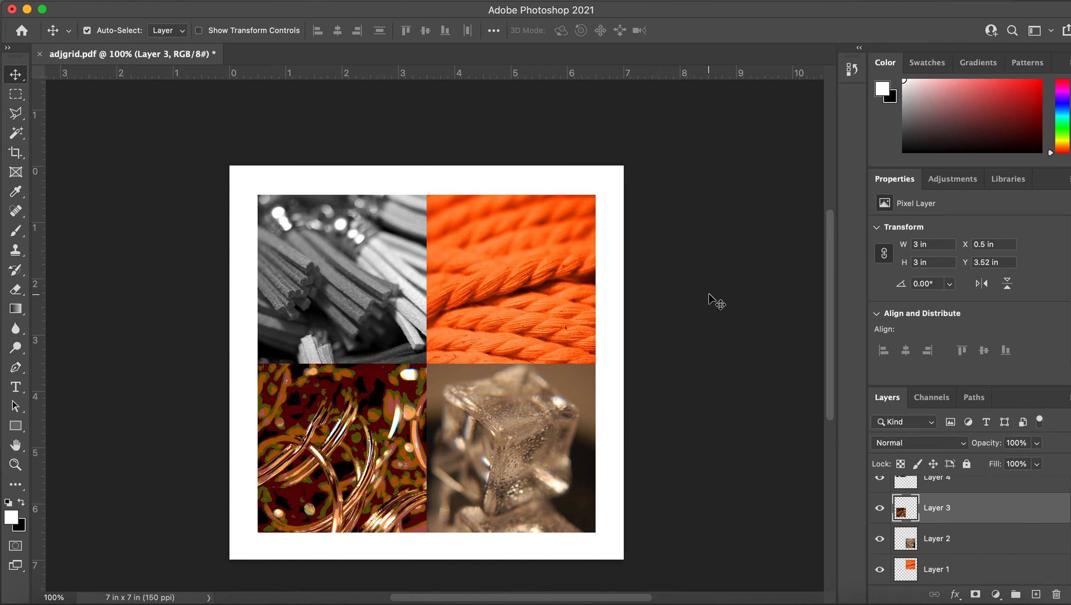
pyautogui.scroll(-2, 725, 340)
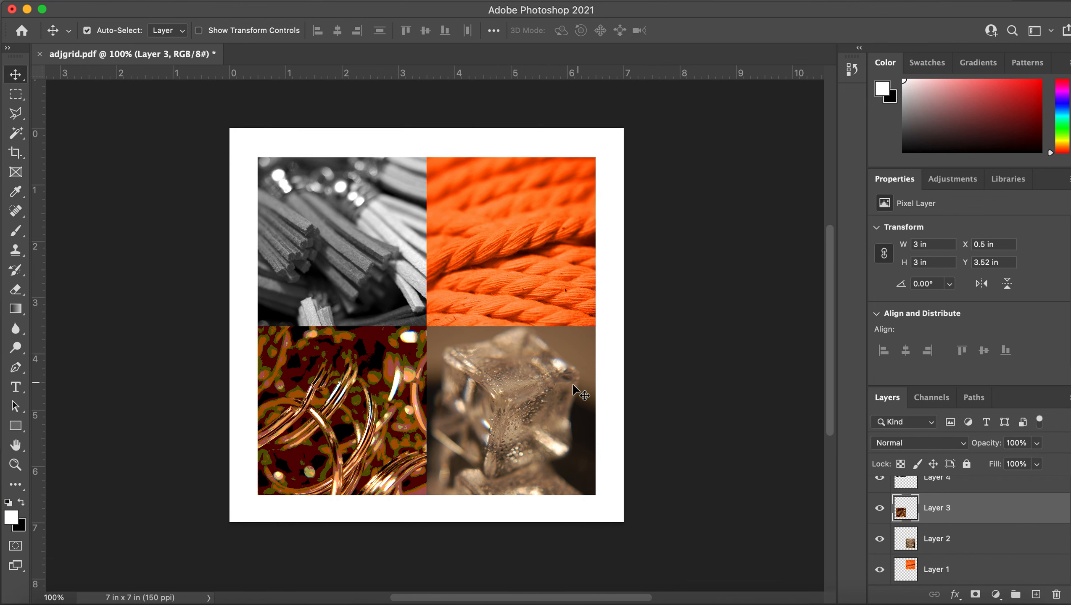
# Start a Gradient Map adjustment on the clear cube photo on Layer 2, keeping the photo unobstructed by the dialog.
pyautogui.press('super+equal')
pyautogui.scroll(-5, 556, 393)
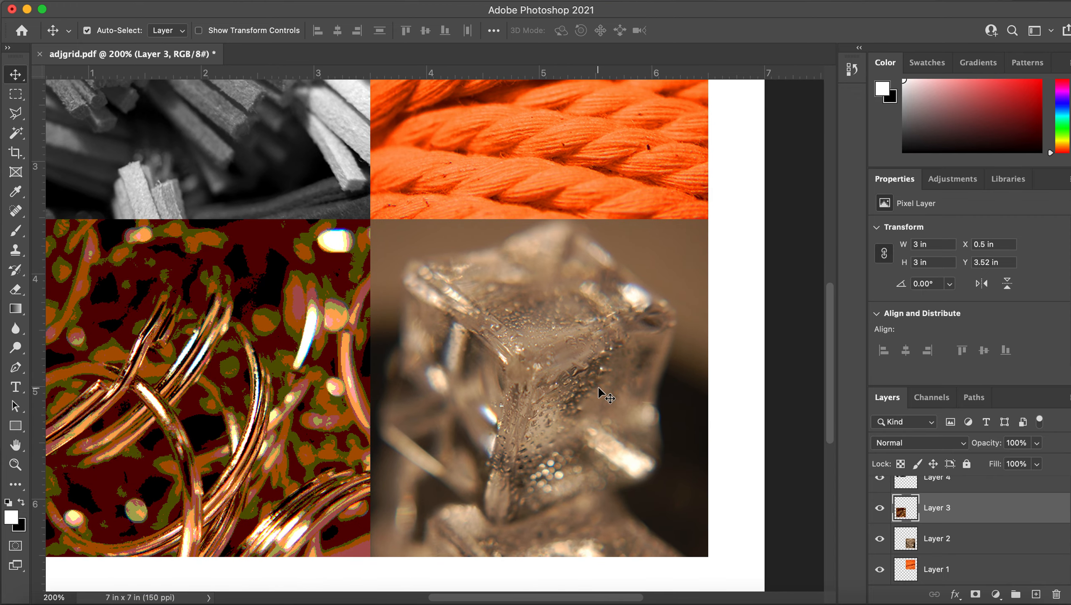
pyautogui.click(599, 389)
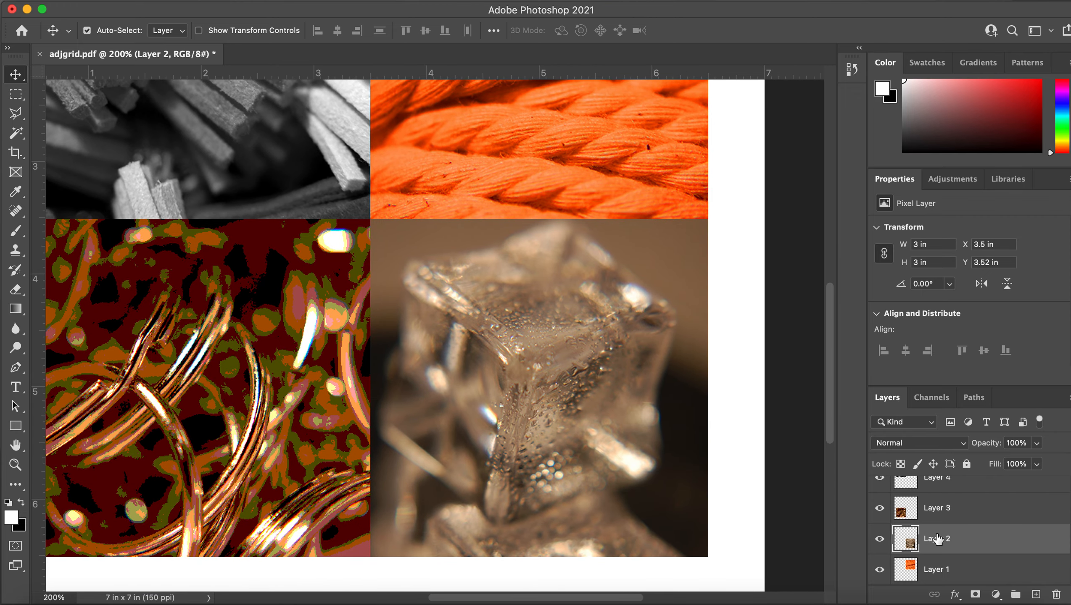
pyautogui.click(174, 2)
pyautogui.moveTo(203, 33)
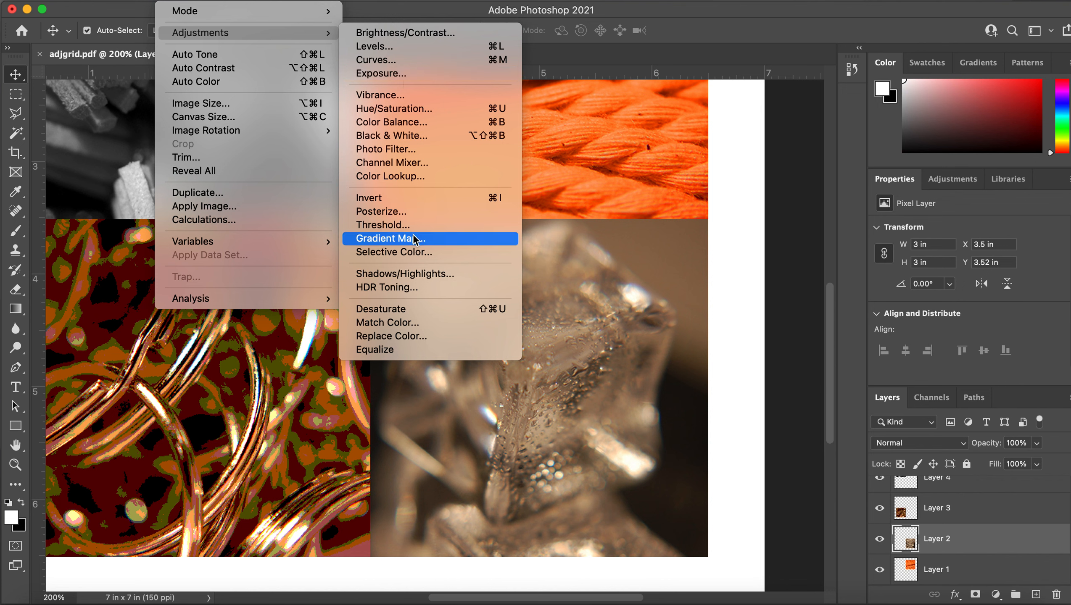
pyautogui.click(442, 238)
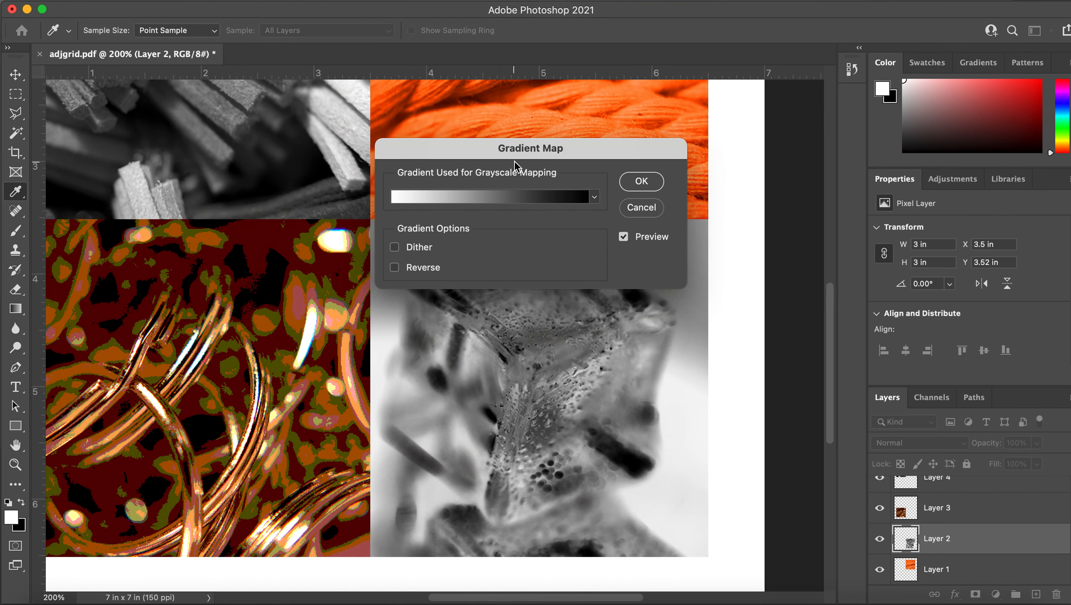
pyautogui.moveTo(522, 148); pyautogui.dragTo(804, 171)
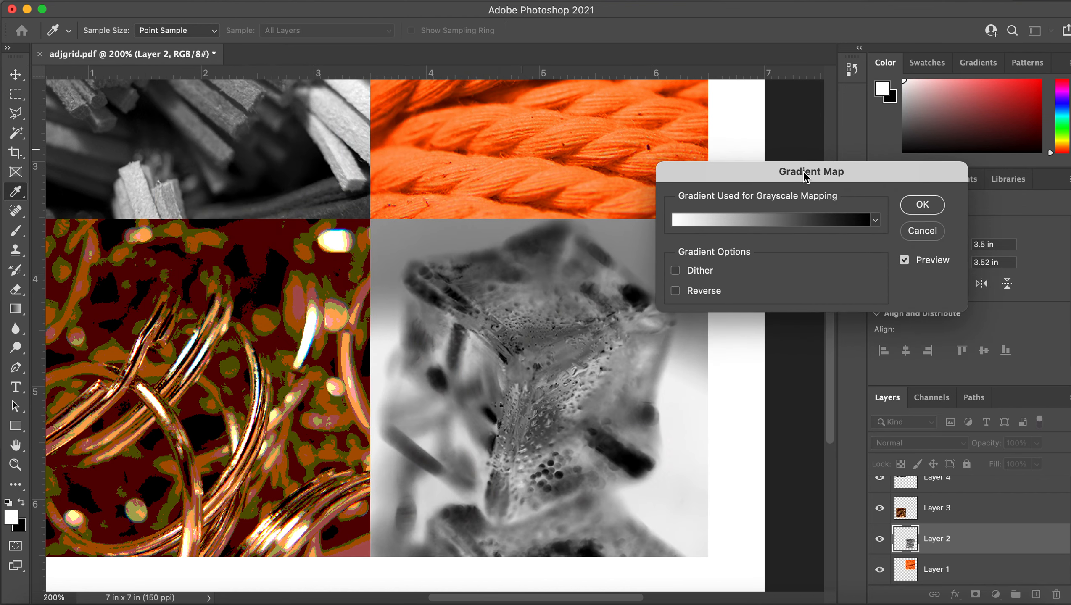
# Choose the orange-to-pink-to-purple gradient from the Reds presets for the cube photo's gradient map.
pyautogui.click(875, 222)
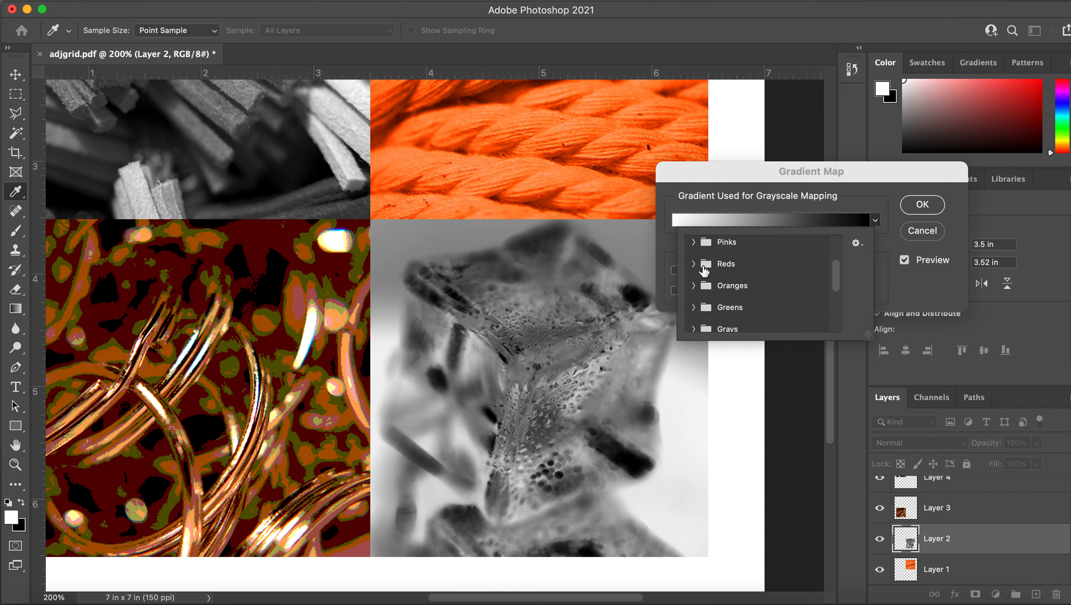
pyautogui.click(693, 263)
pyautogui.click(737, 310)
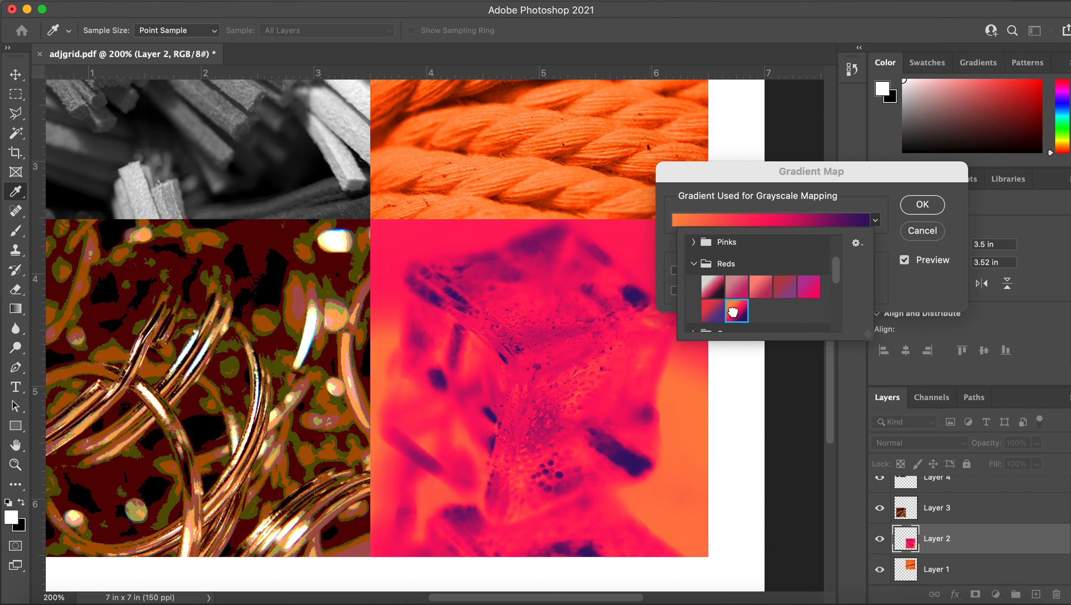
pyautogui.scroll(-2, 867, 282)
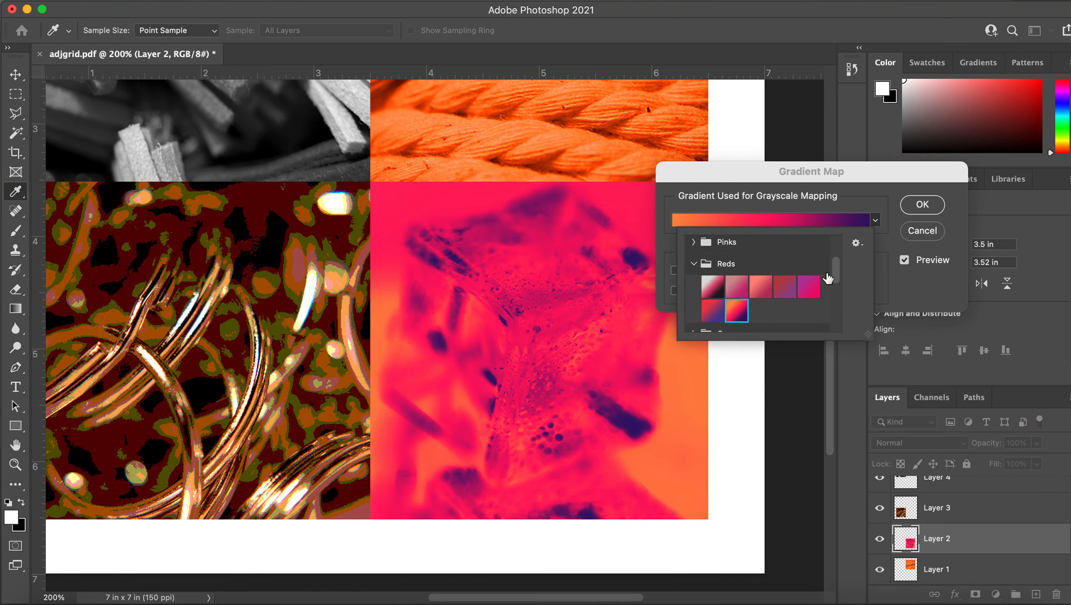
pyautogui.click(874, 220)
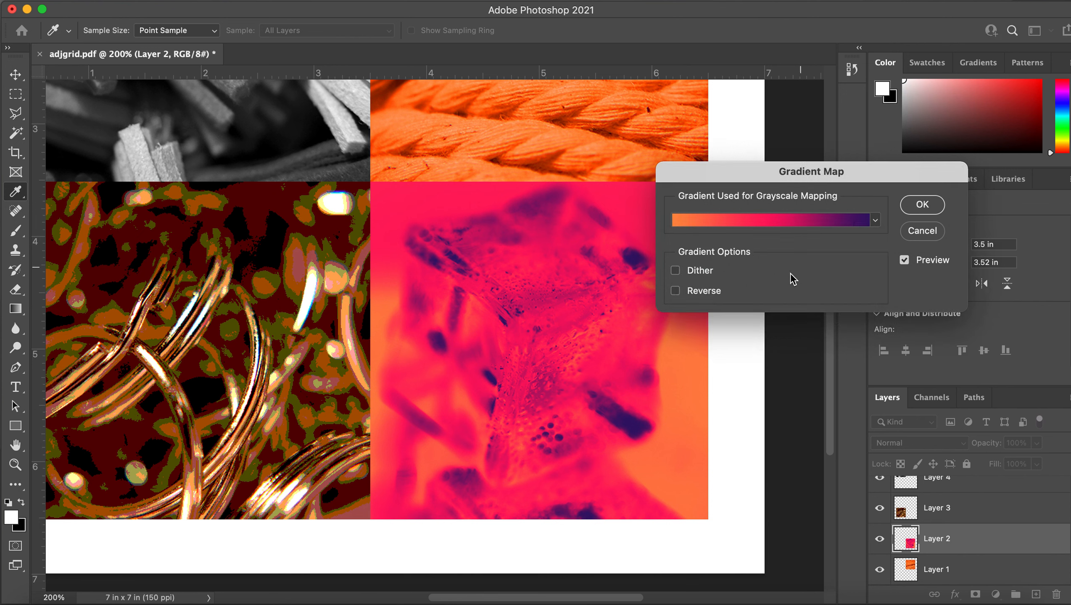
# Reverse the gradient and apply the Gradient Map adjustment to the cube photo.
pyautogui.click(677, 291)
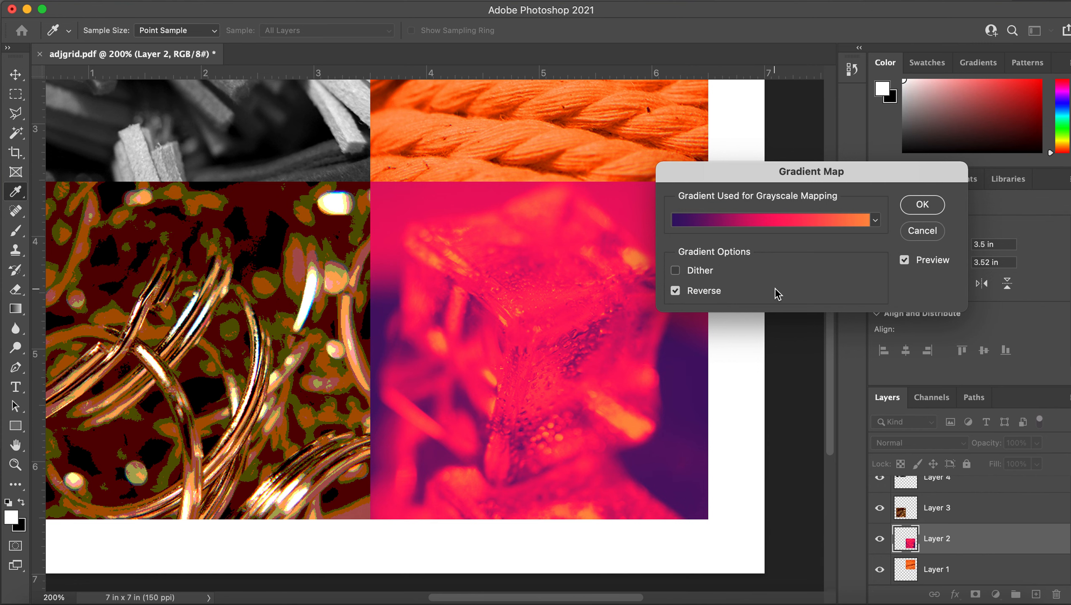
pyautogui.click(922, 205)
pyautogui.press('super+minus')
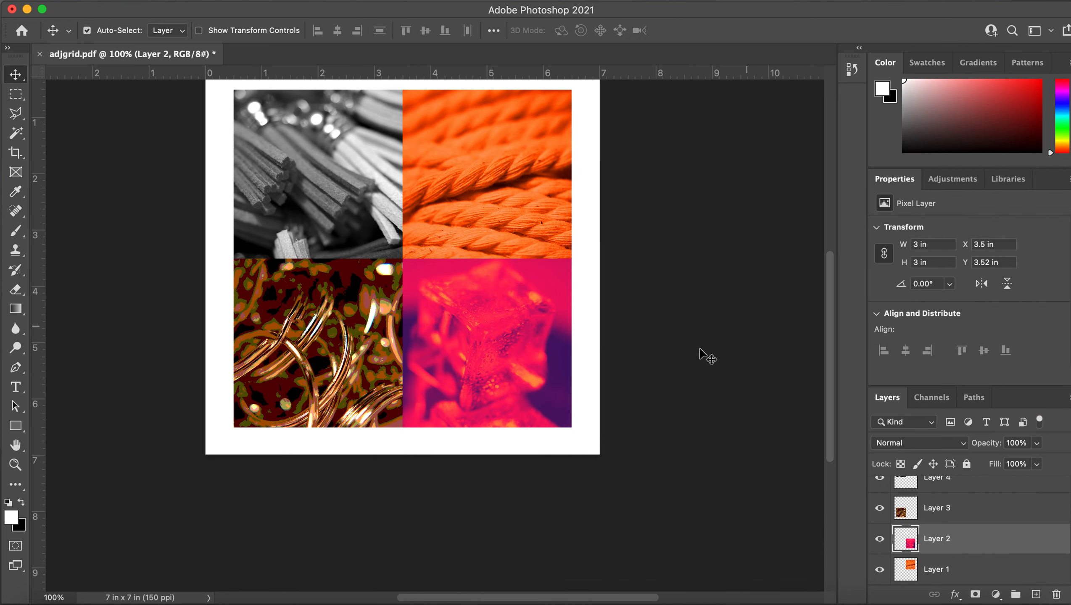
# Start saving the adjusted photo grid with Save As.
pyautogui.hscroll(-2, 657, 374)
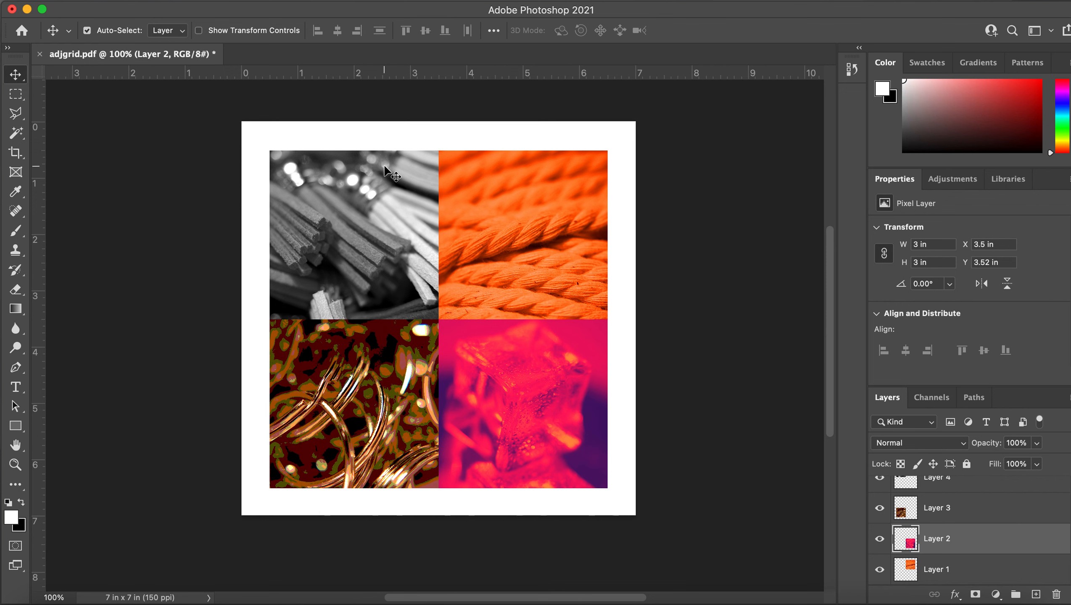
pyautogui.click(109, 3)
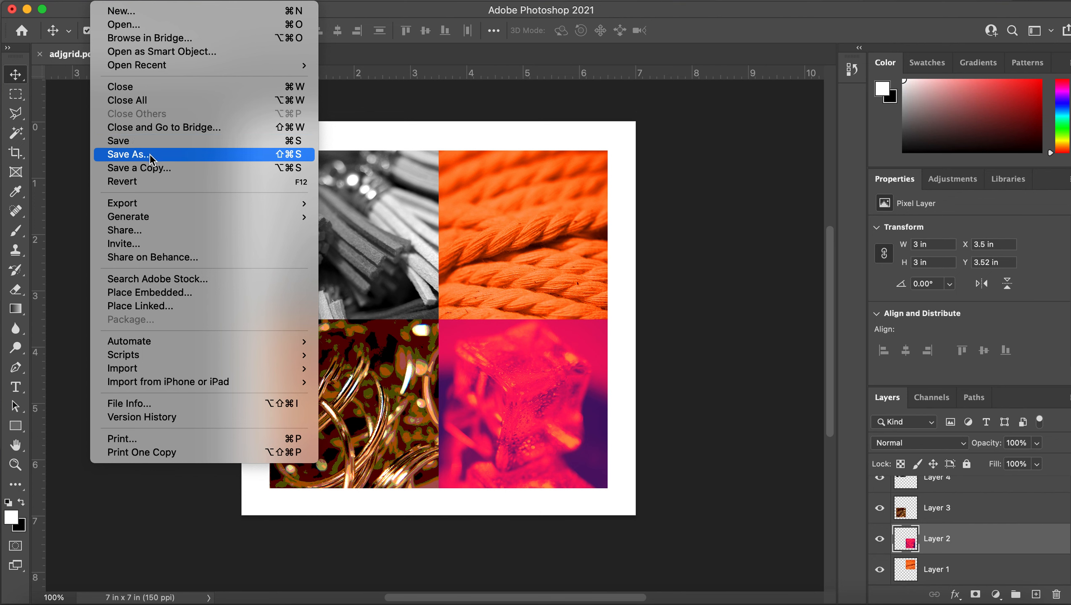